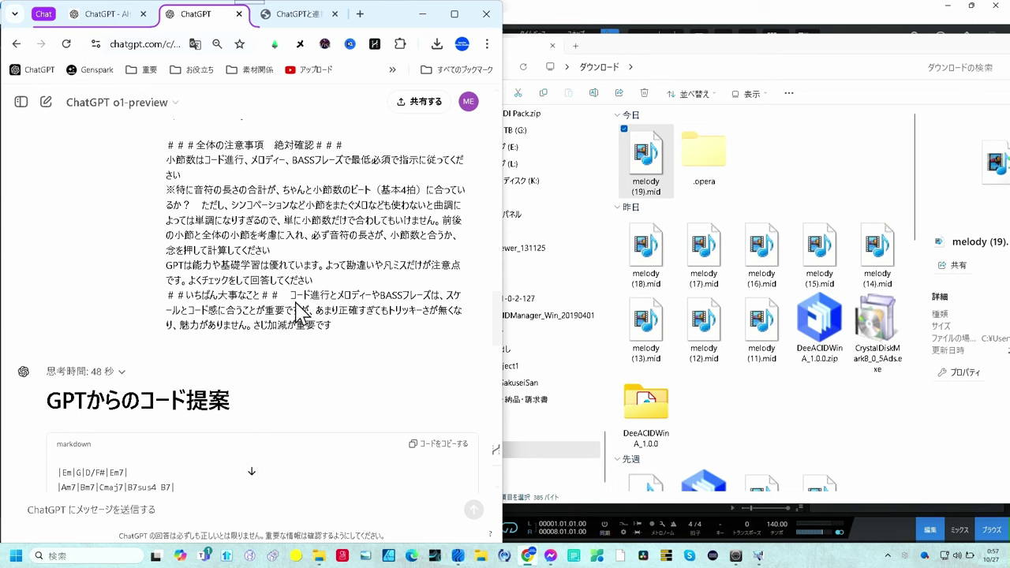
- Copy ChatGPT's melody proposal code, load it into GPT Melody Player and save it as melody (20).mid in Downloads
scroll(276, 292, down, 1)
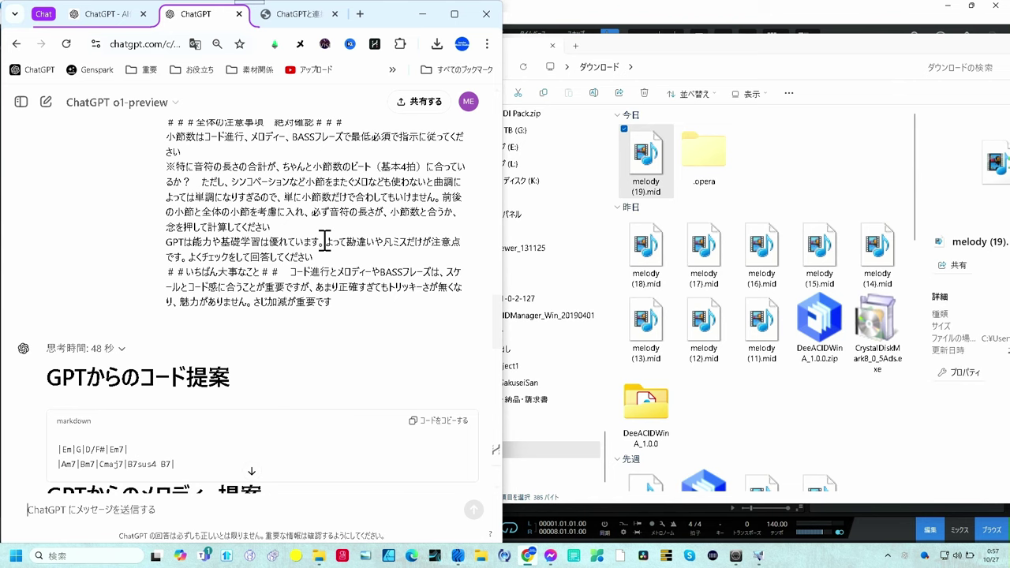
scroll(408, 212, down, 4)
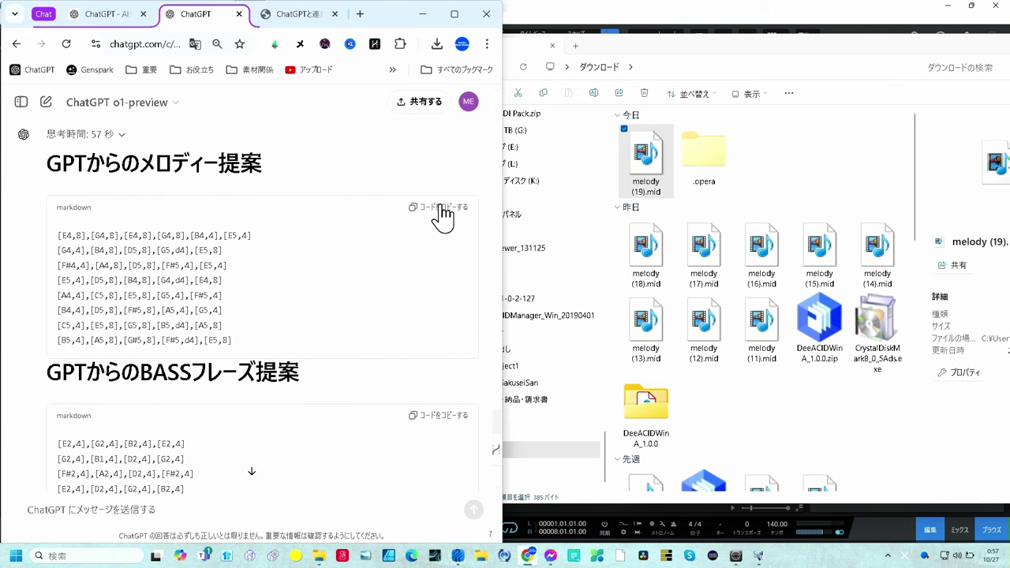
click(442, 212)
click(303, 16)
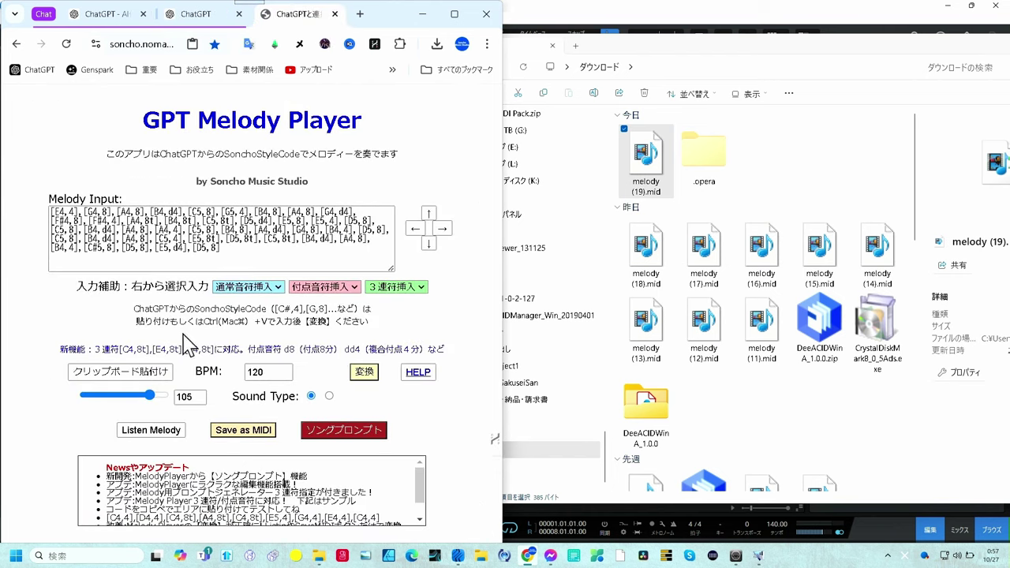
click(126, 374)
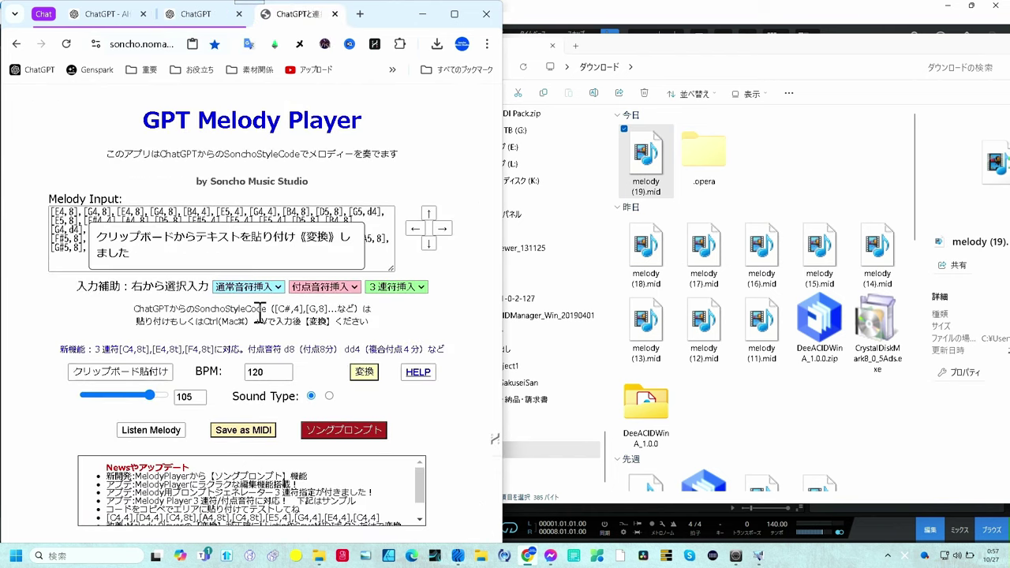
click(246, 432)
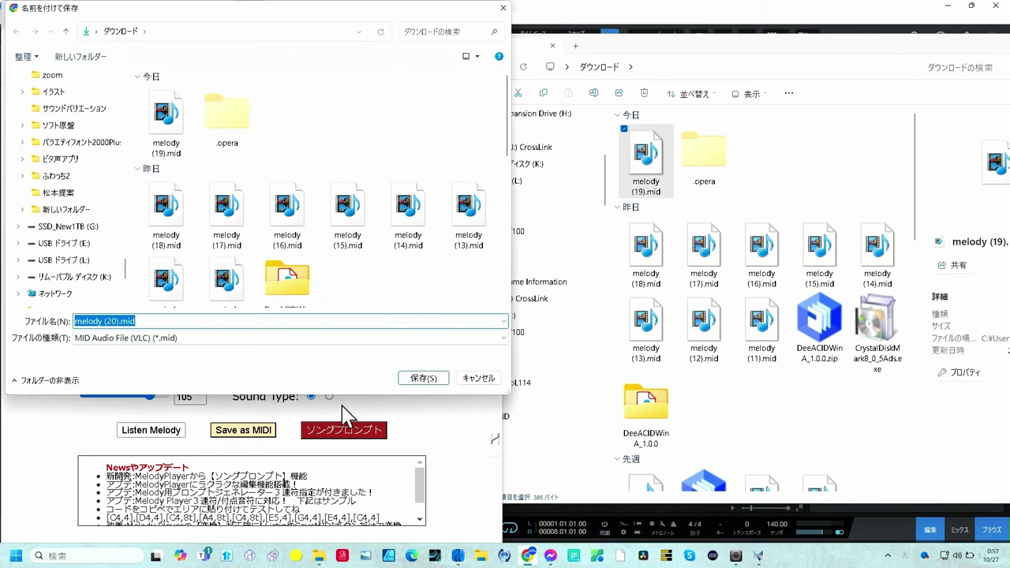
click(426, 379)
- In Studio One, replace the オルガン track's clip with melody (20).mid at bar 1 and play the song from the start
key(alt+Tab)
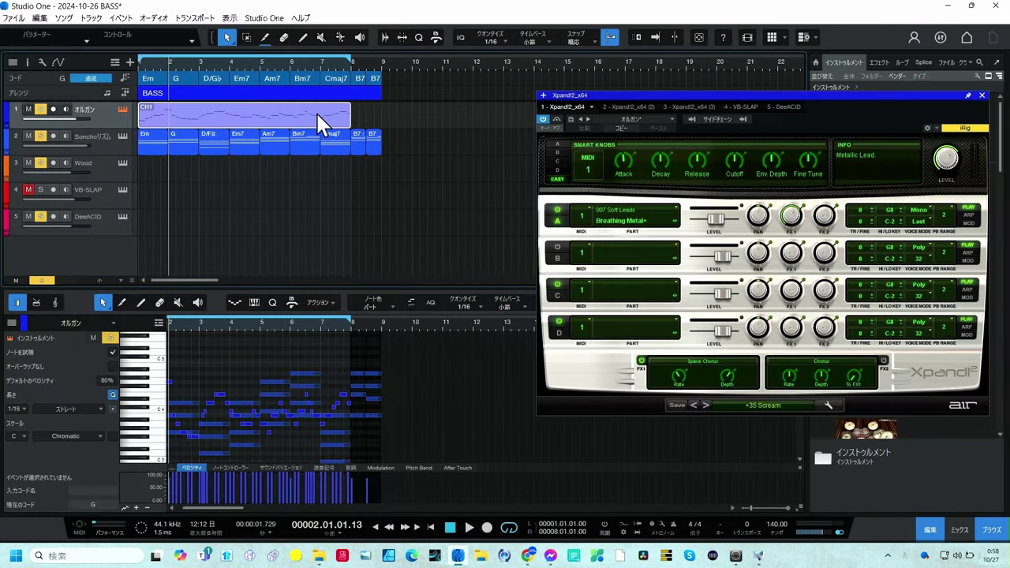
key(Delete)
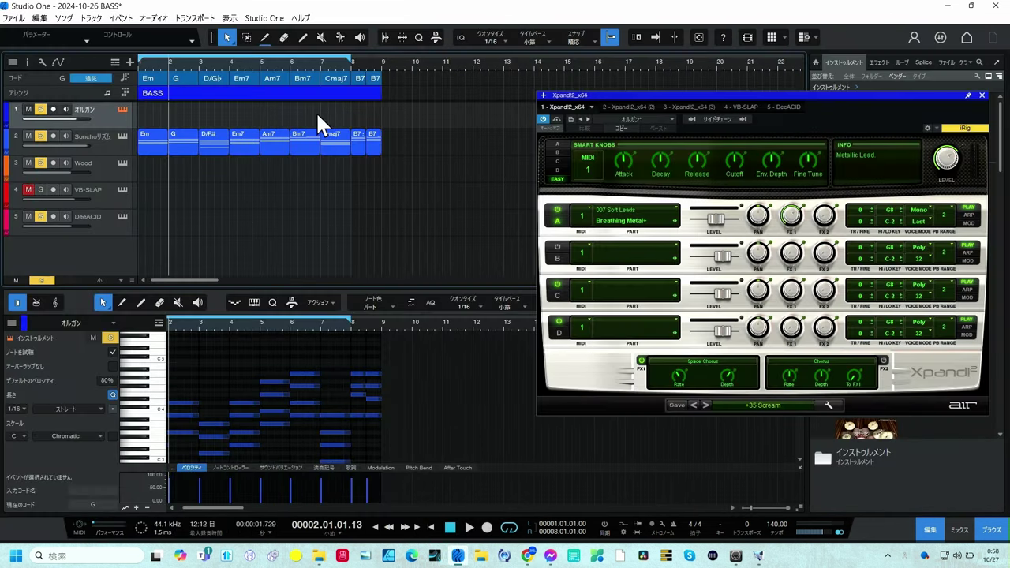
key(alt+Tab)
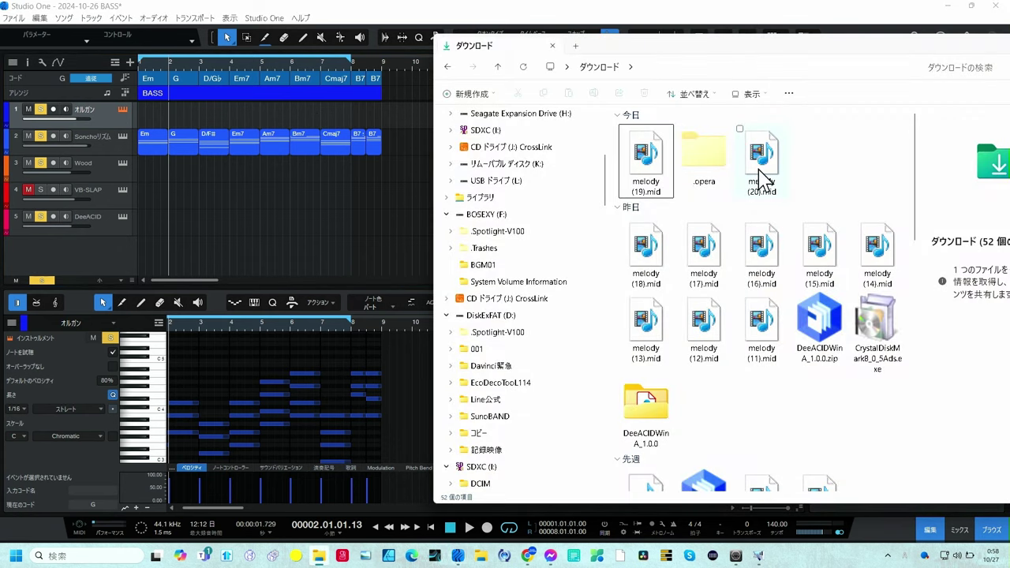
drag(761, 175, 165, 123)
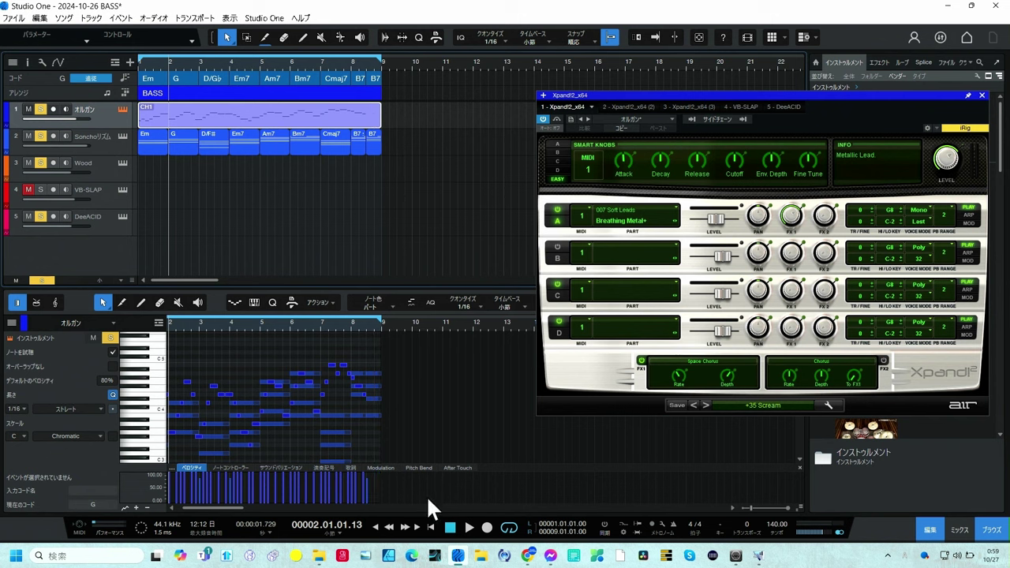
click(431, 527)
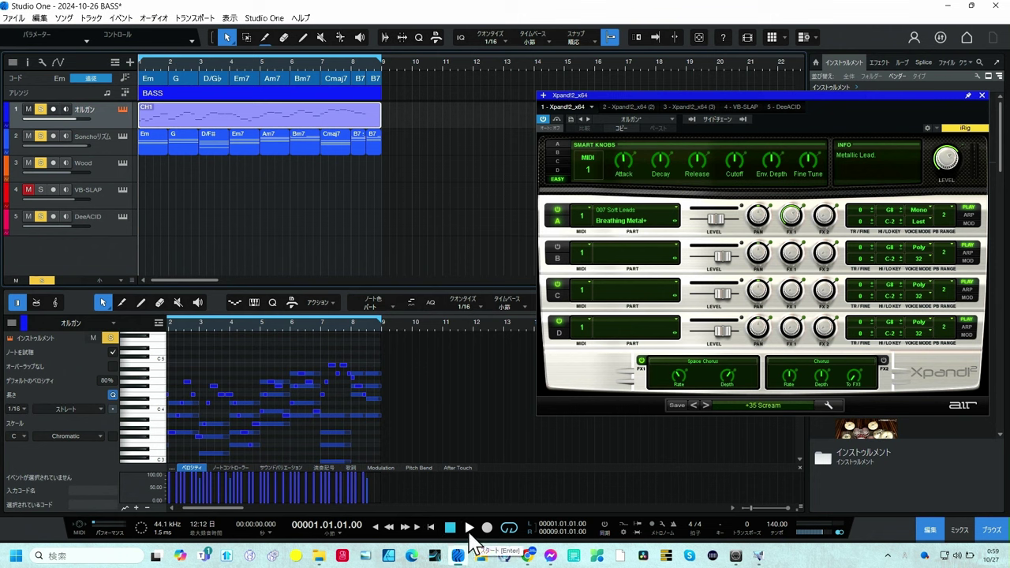
click(470, 529)
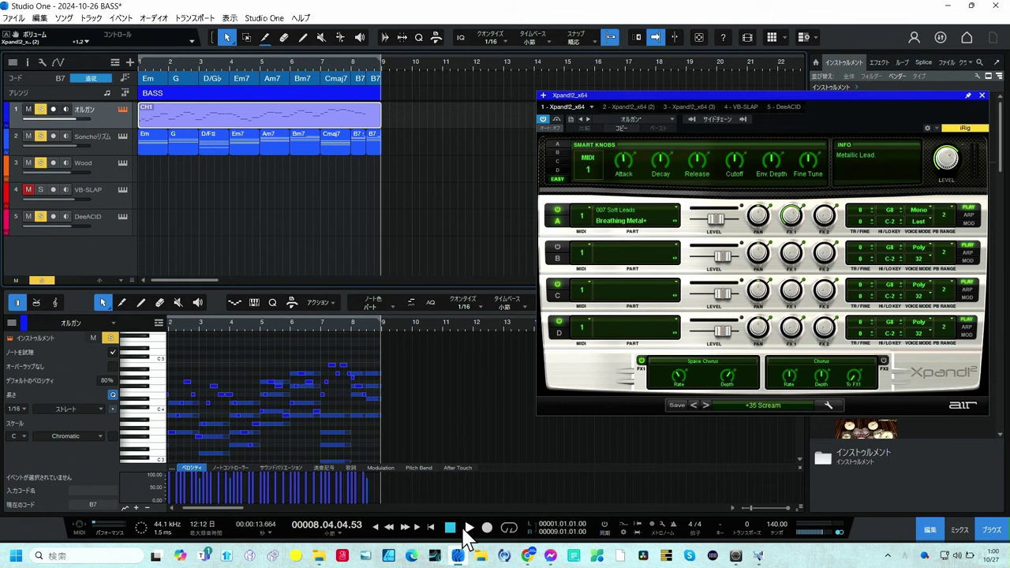
- Copy ChatGPT's BASS phrase code, load it into GPT Melody Player and save it as melody (21).mid in Downloads
key(alt+Tab)
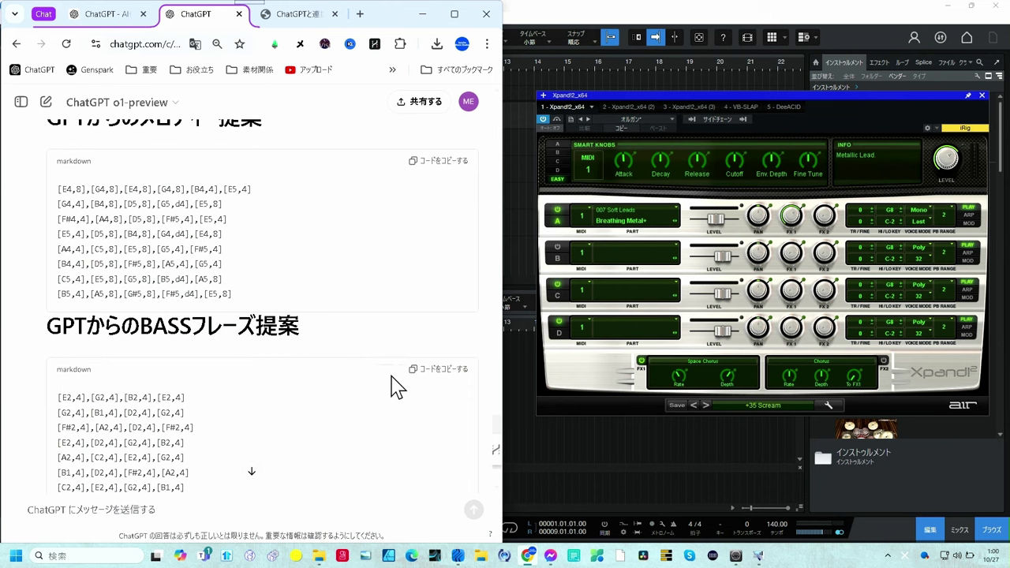
click(438, 370)
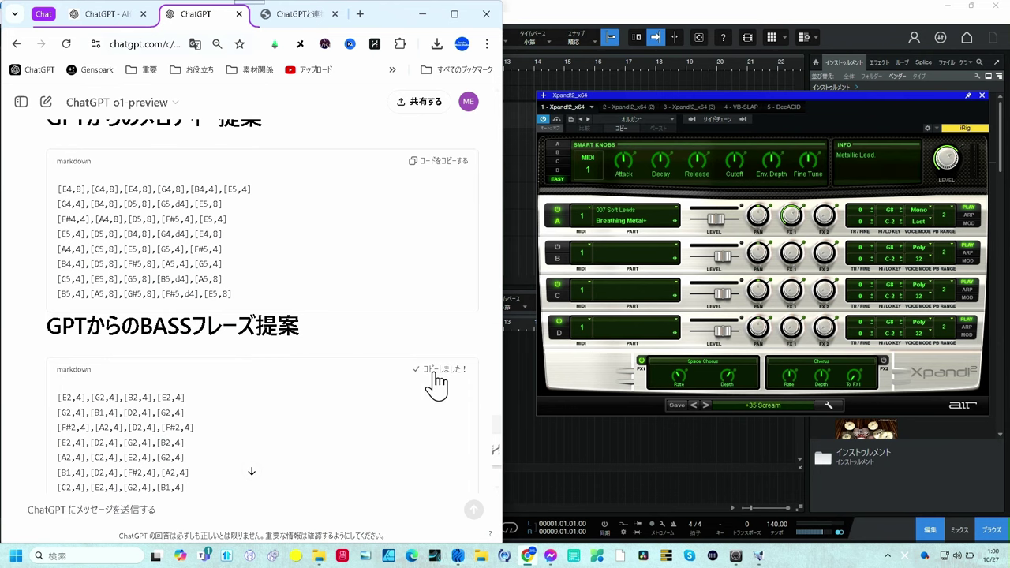
click(294, 12)
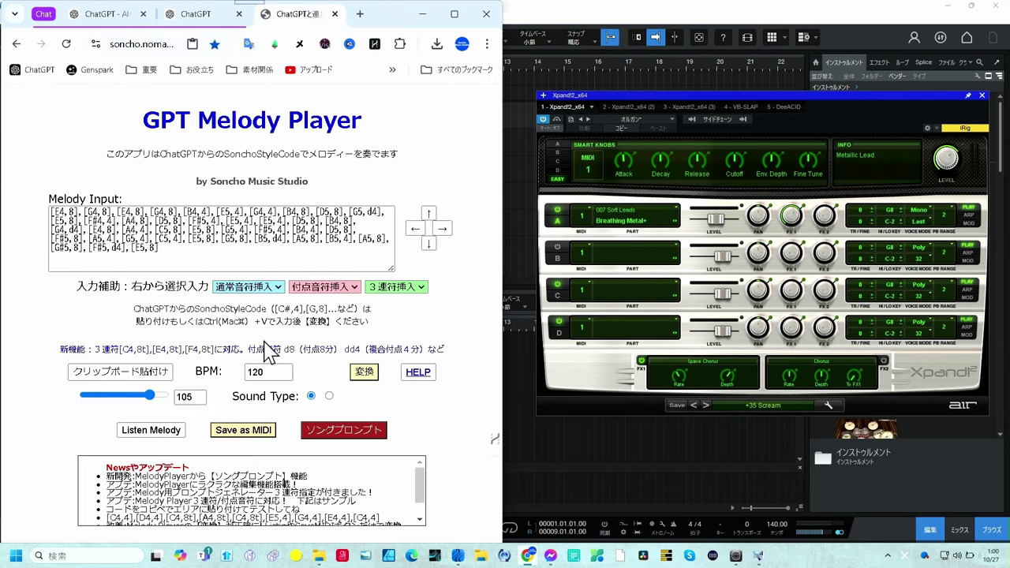
click(140, 383)
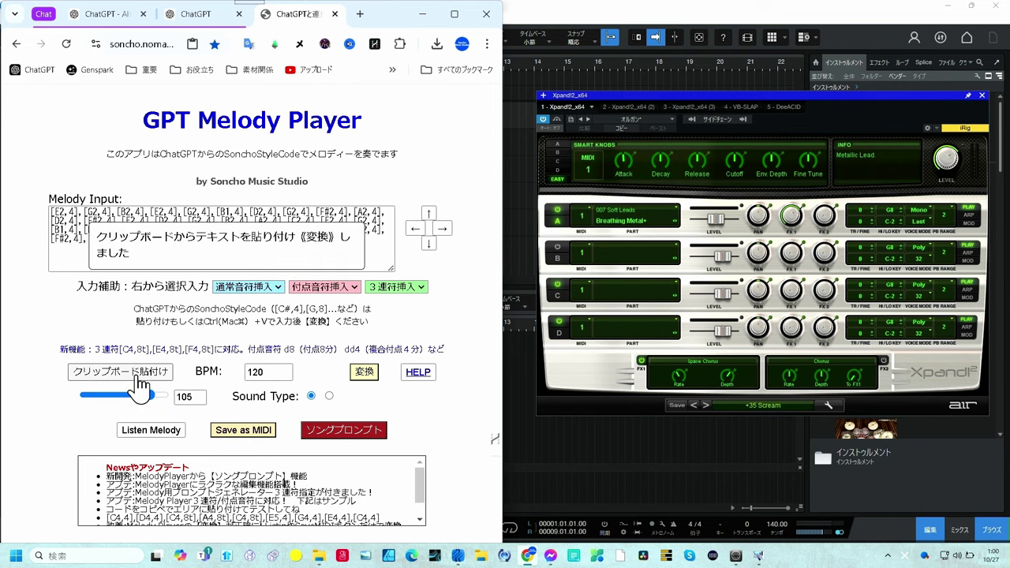
click(225, 433)
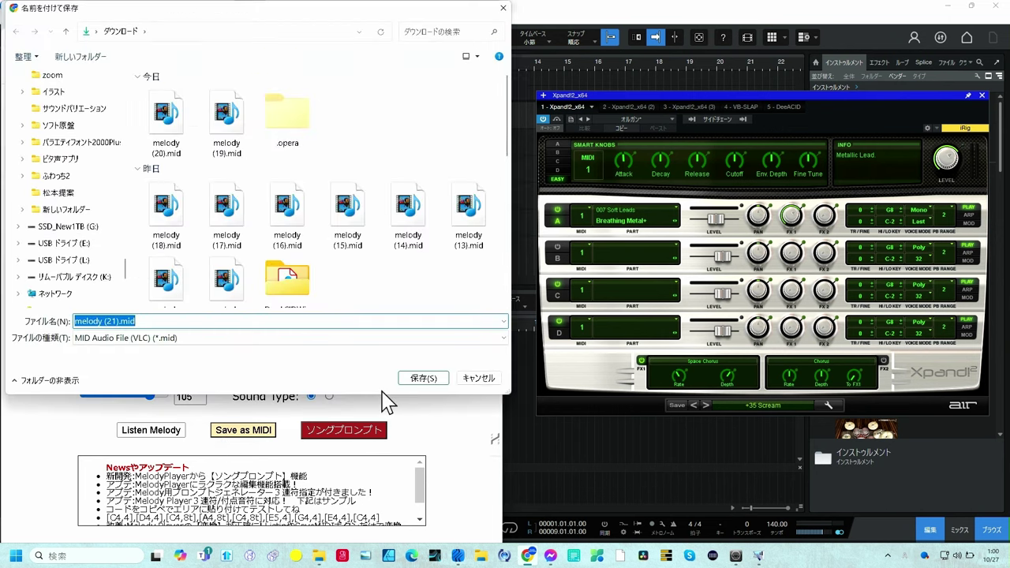
click(426, 385)
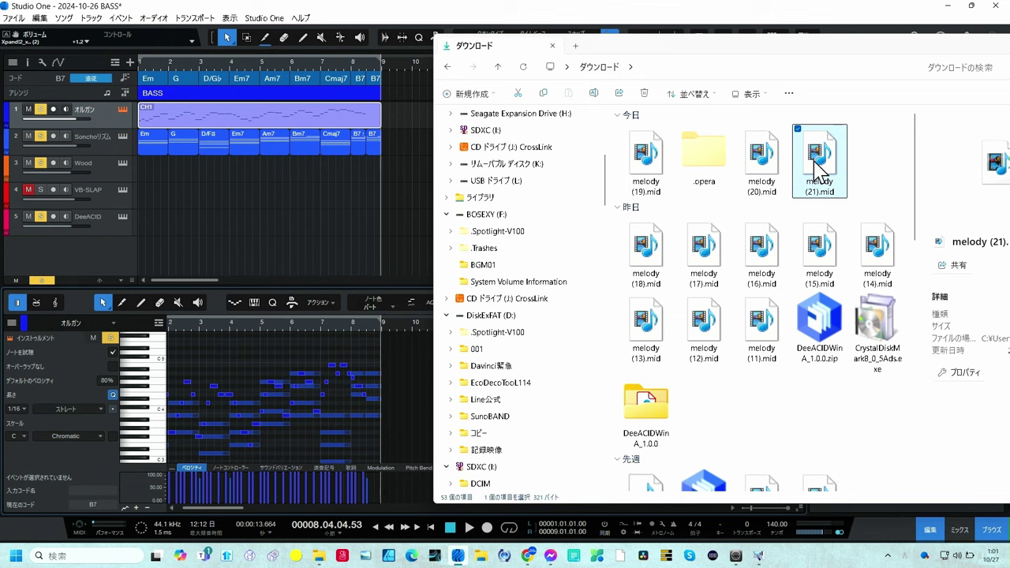
- Import melody (21).mid into the Studio One song at bar 1 and place the bass clip on the Wood track
drag(821, 170, 224, 229)
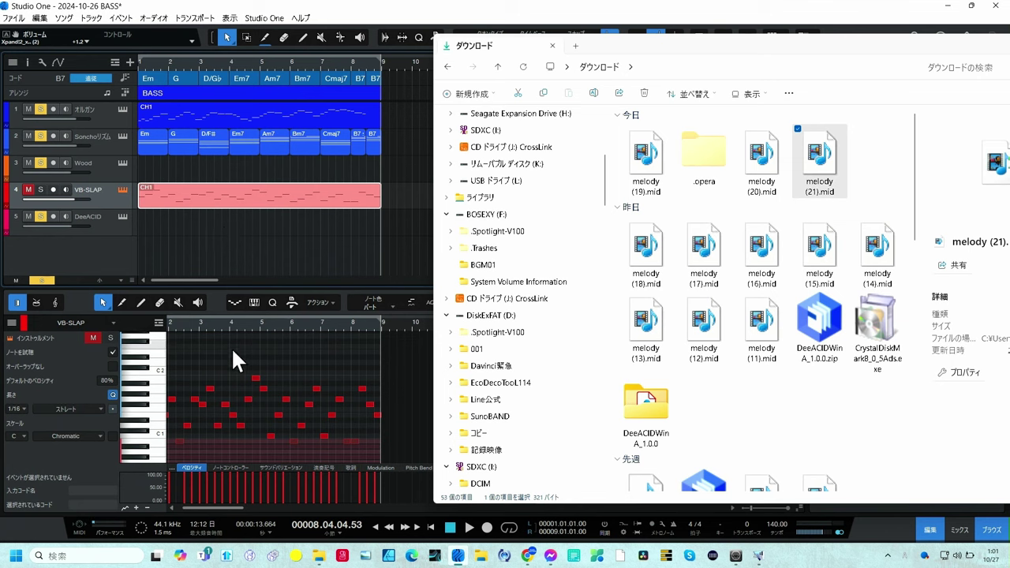
scroll(232, 347, left, 2)
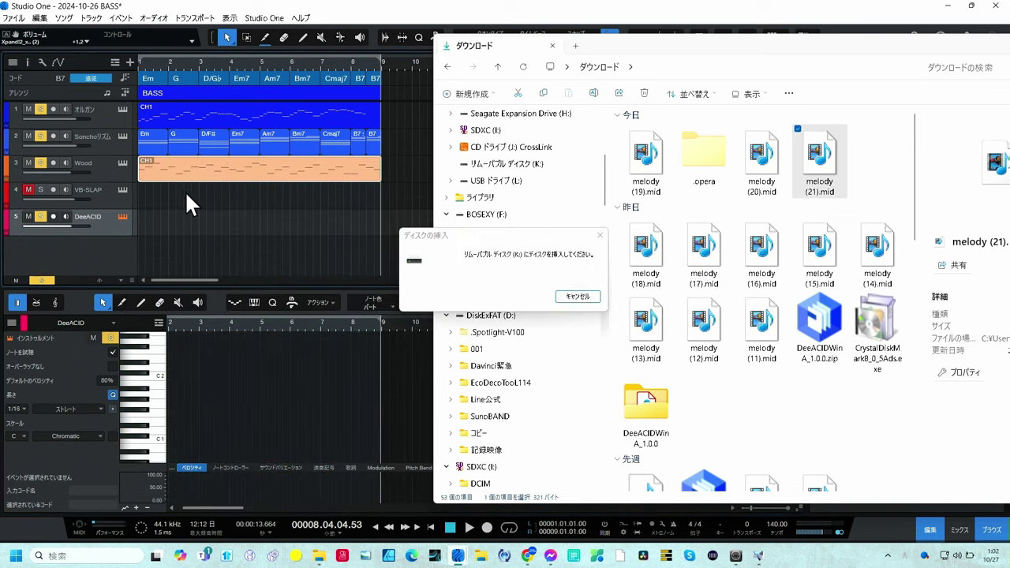
click(226, 169)
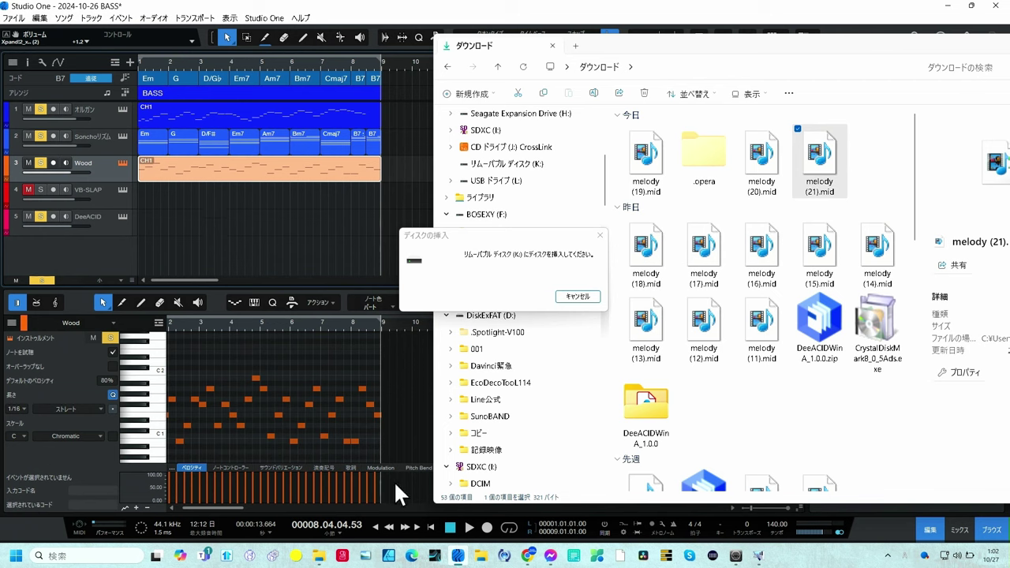
- Play the song from the start, set the Wood track's volume to +3.7 and stop playback
click(432, 527)
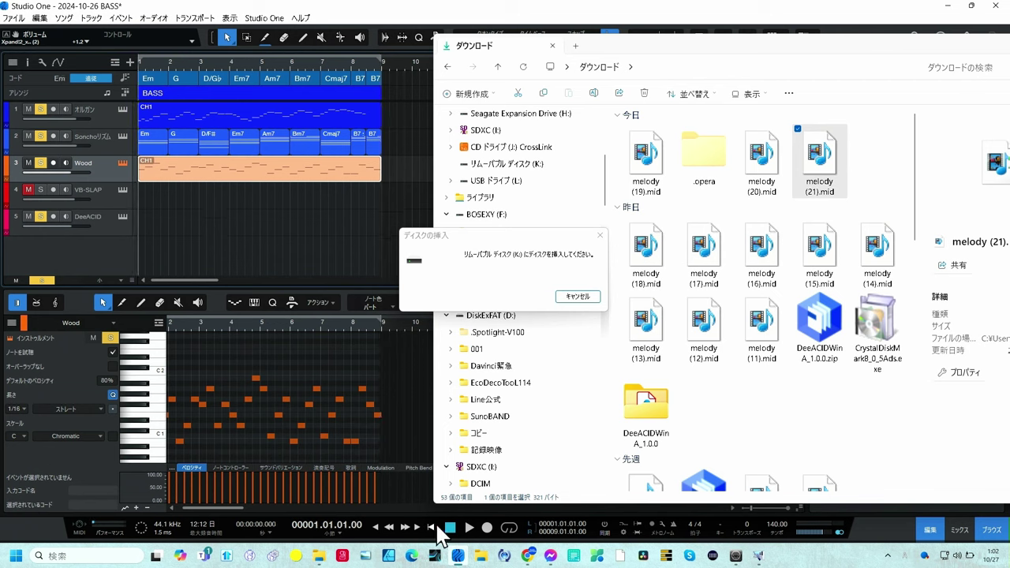
click(468, 530)
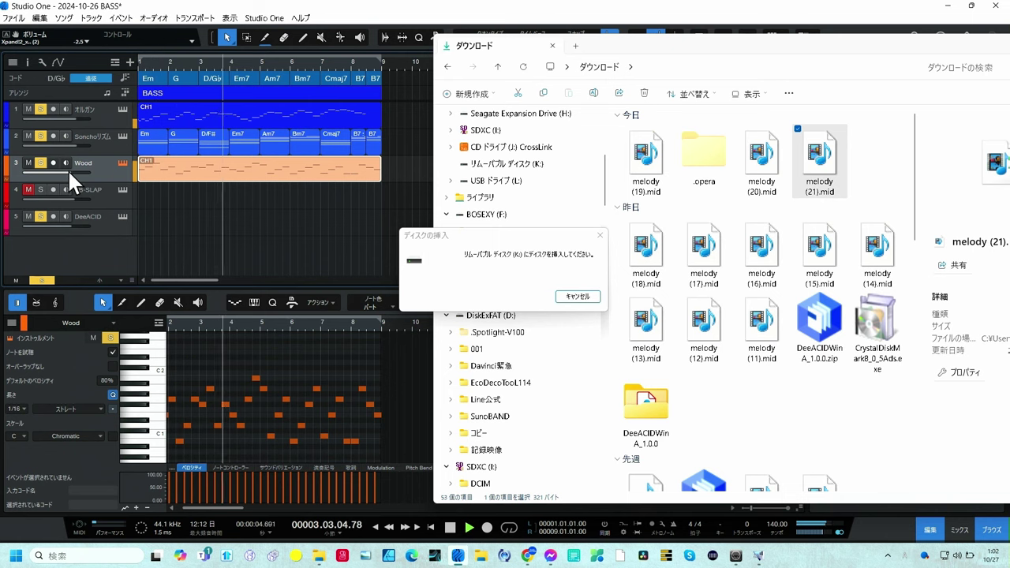
drag(78, 168, 78, 162)
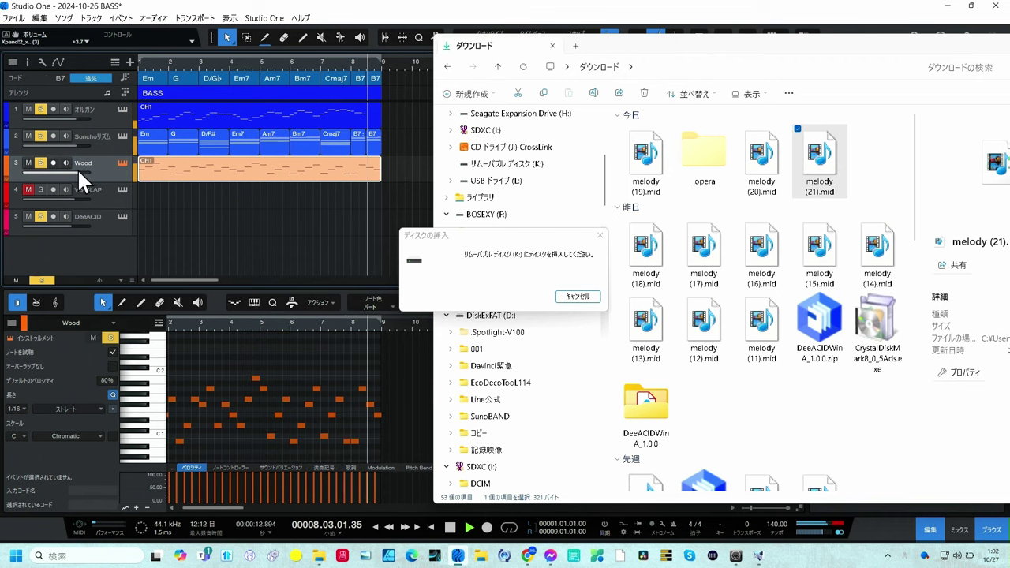
key(space)
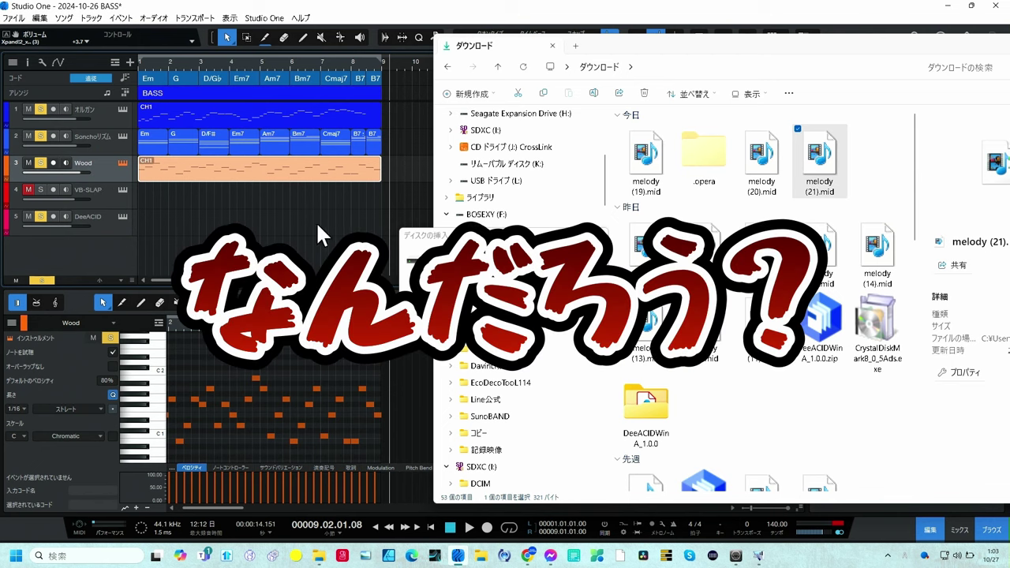
- Move the bass clip from the Wood track to the DeeACID track, keeping its start at bar 1
click(427, 214)
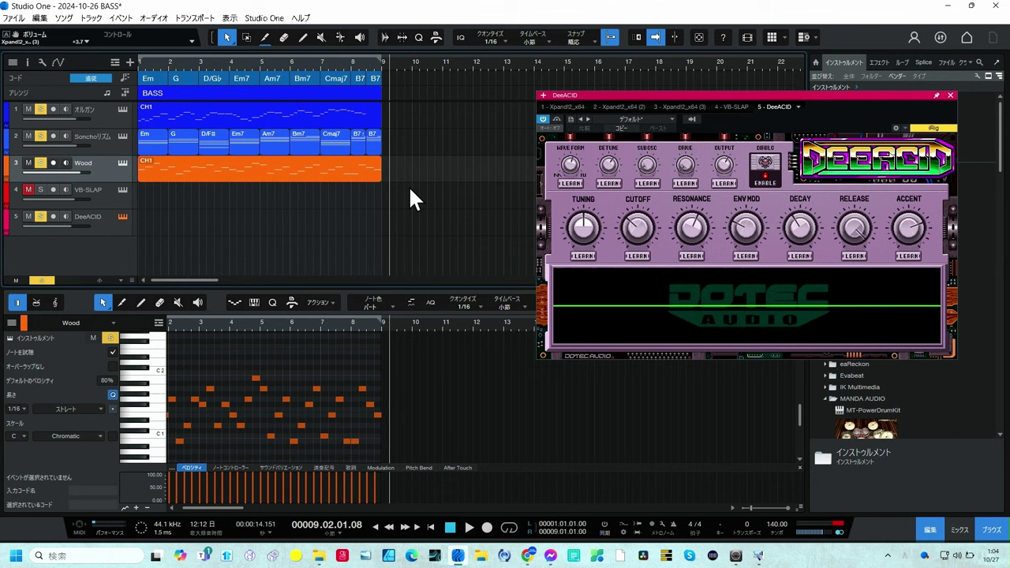
click(259, 170)
drag(257, 170, 257, 218)
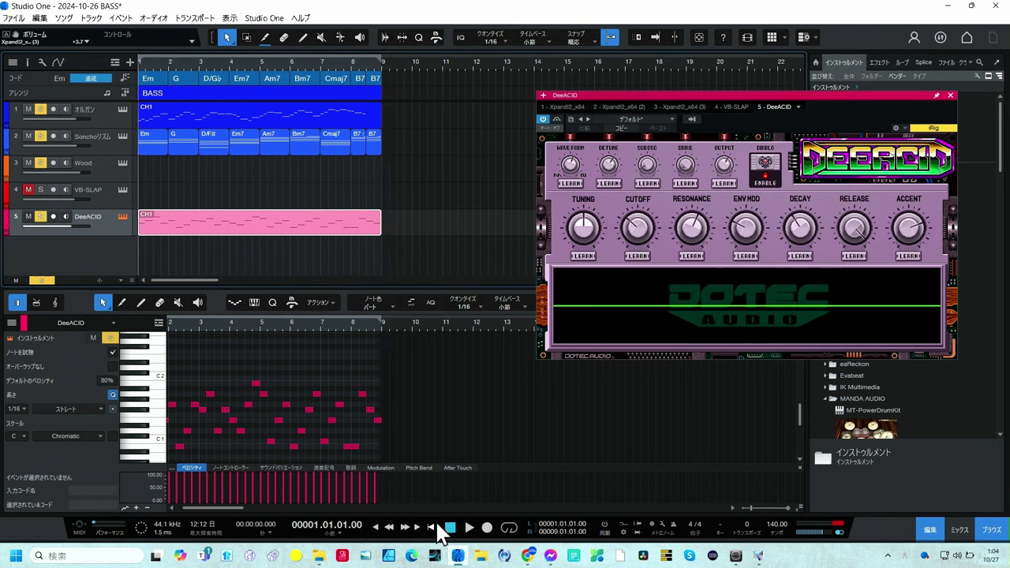
- Play the song to audition the bass line on DeeACID, stop playback and enable looping over the eight bars
click(472, 528)
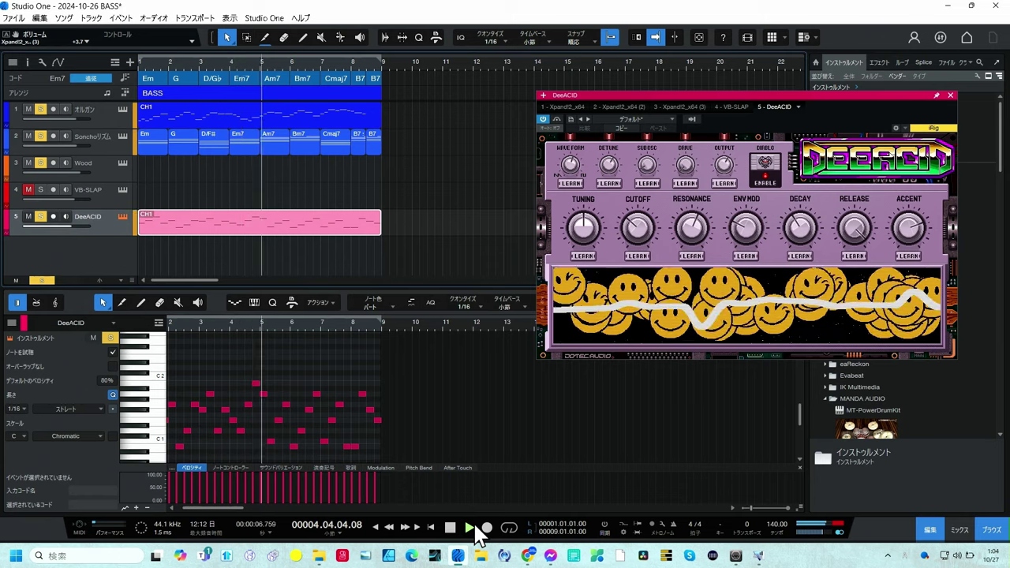
click(472, 528)
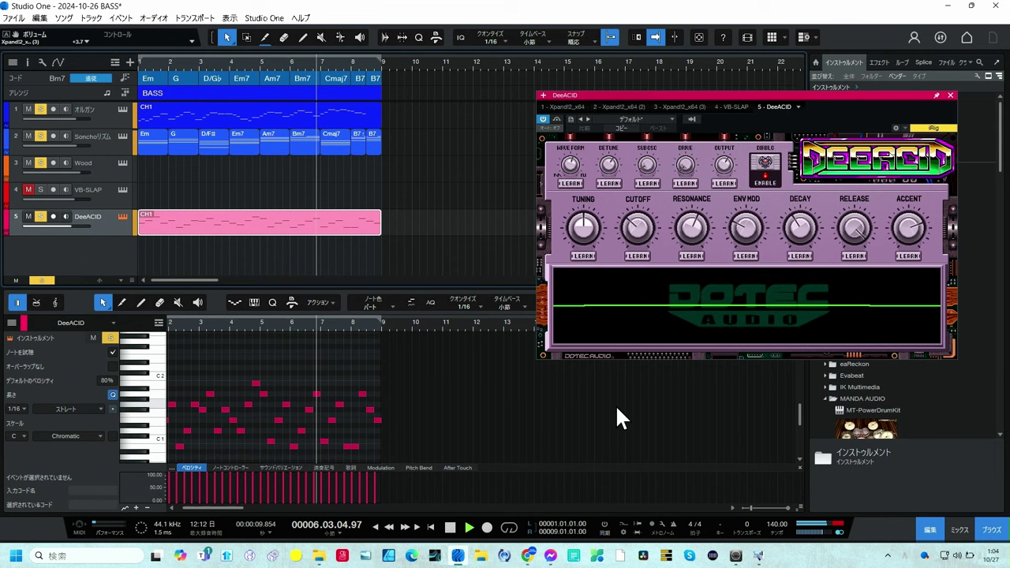
key(space)
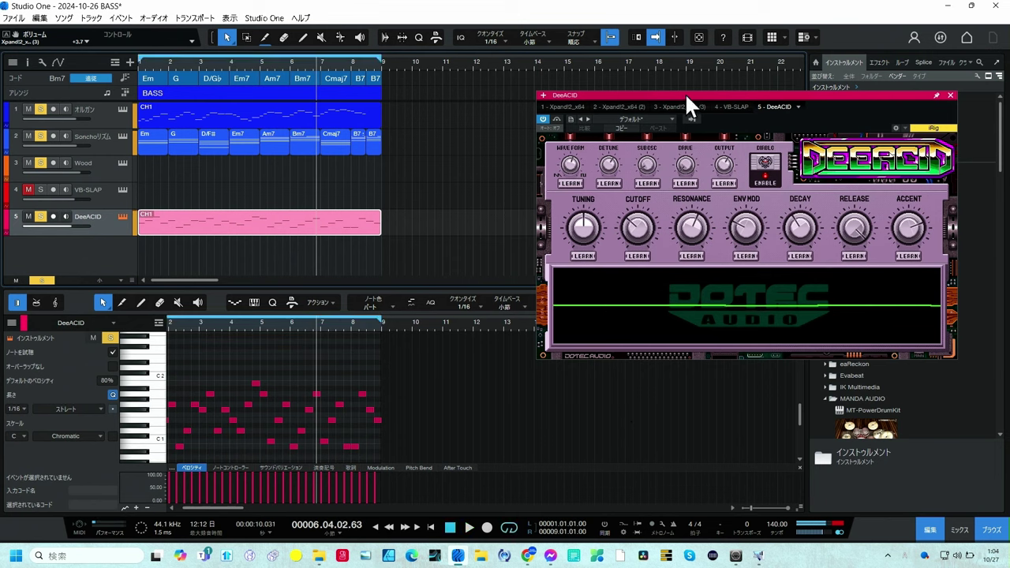
- With the song playing, set DeeACID's Cutoff to 0.54 and Resonance to 0.16
drag(685, 92, 627, 96)
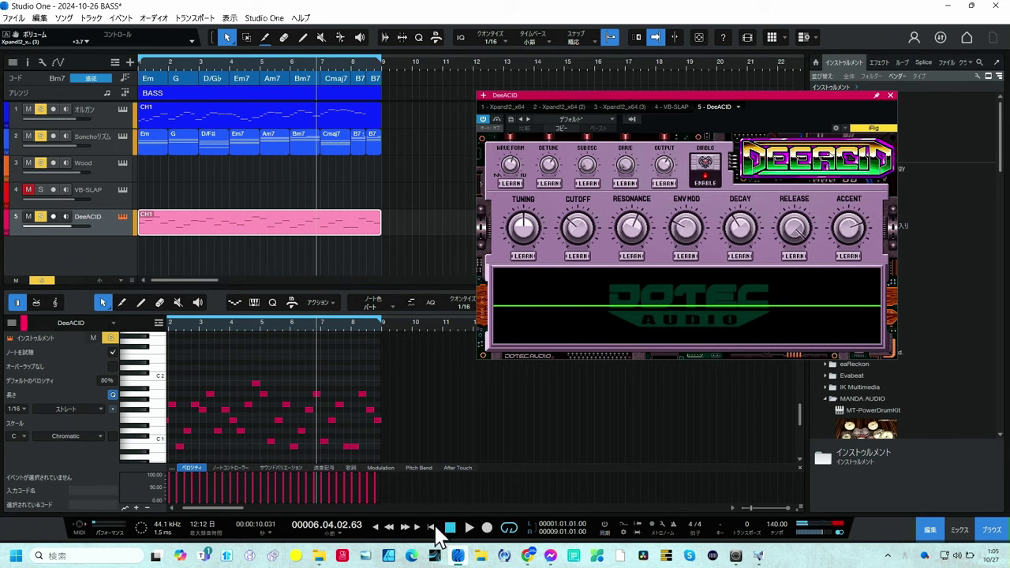
click(581, 229)
key(space)
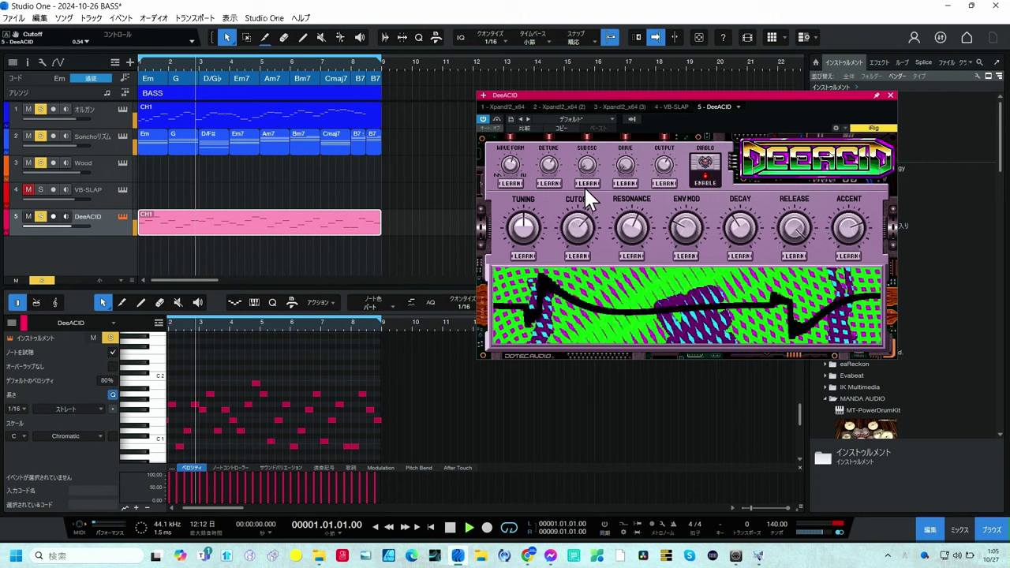
click(624, 232)
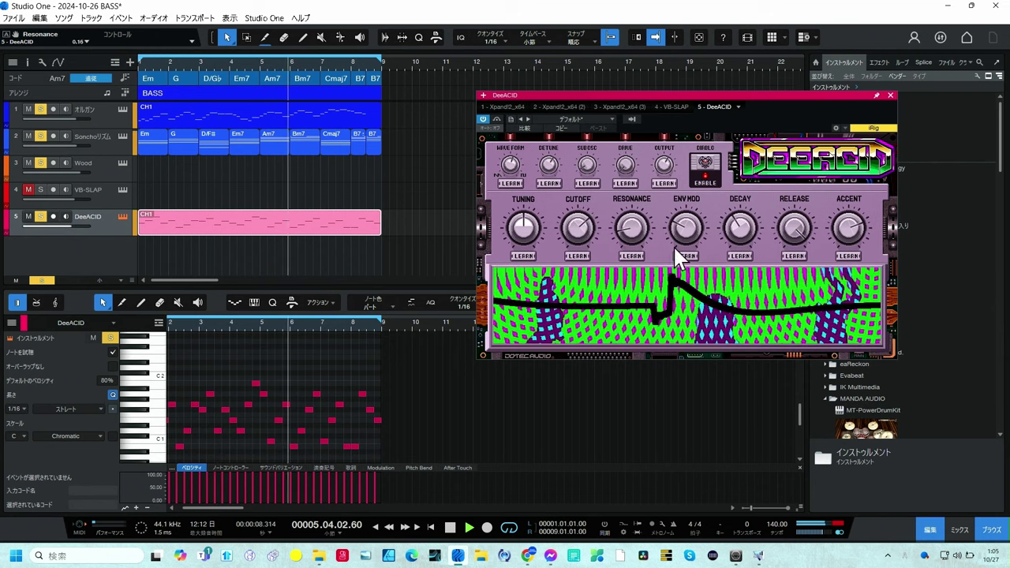
- Set DeeACID's Env Mod to 0.65, Decay to 0.63 and Sub Osc to 0.53 during playback
drag(680, 215, 680, 188)
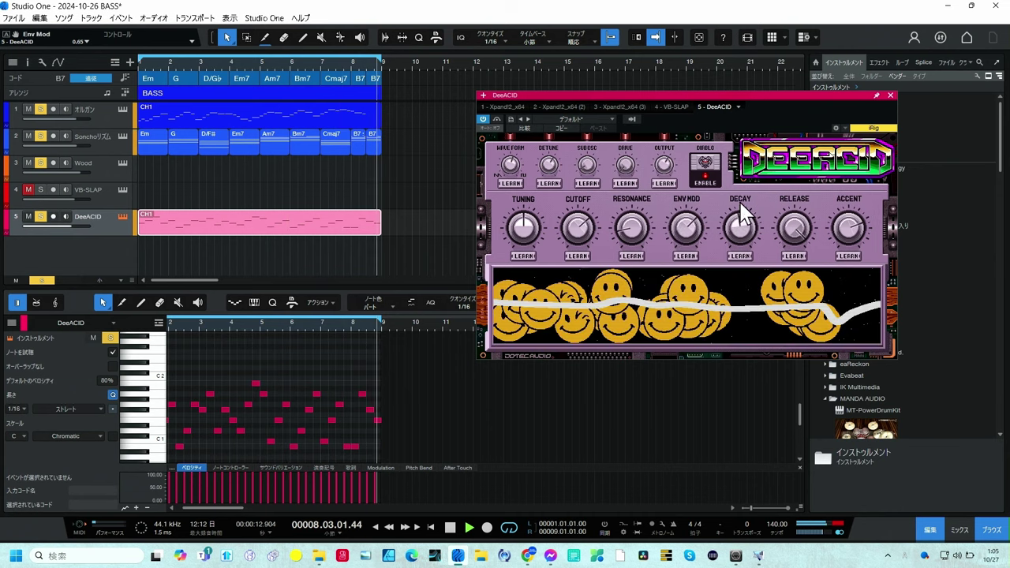
drag(742, 213, 739, 187)
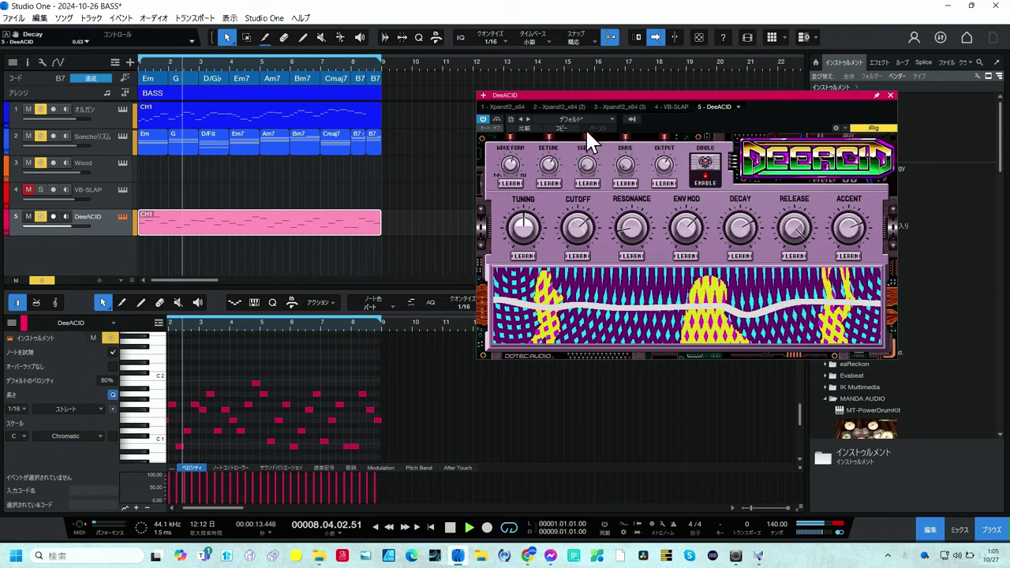
drag(585, 128, 584, 104)
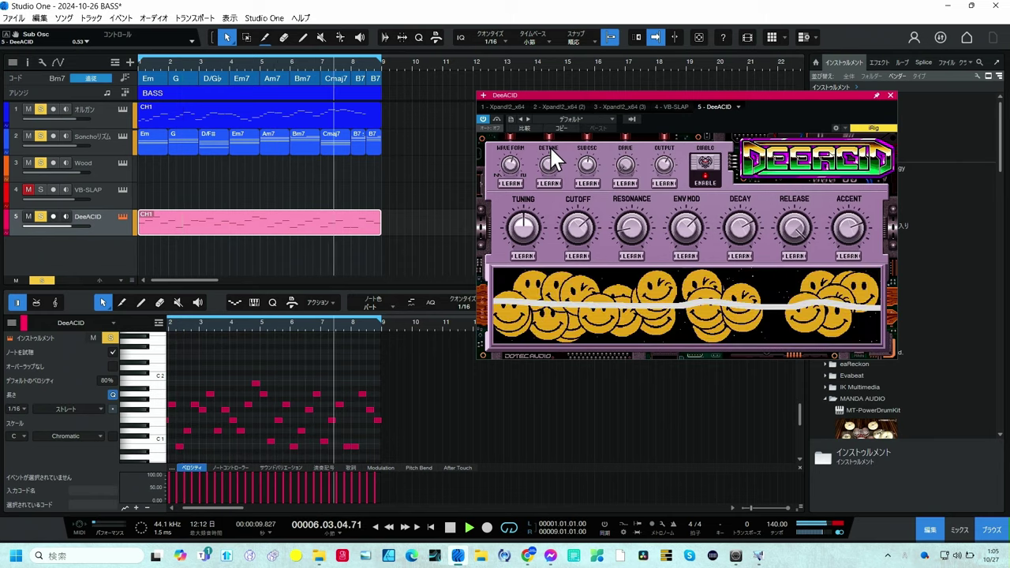
- With the song playing, set DeeACID's Sub Osc to 0.61, Wave Form to 0.69 and Drive to 0.21
scroll(549, 150, up, 2)
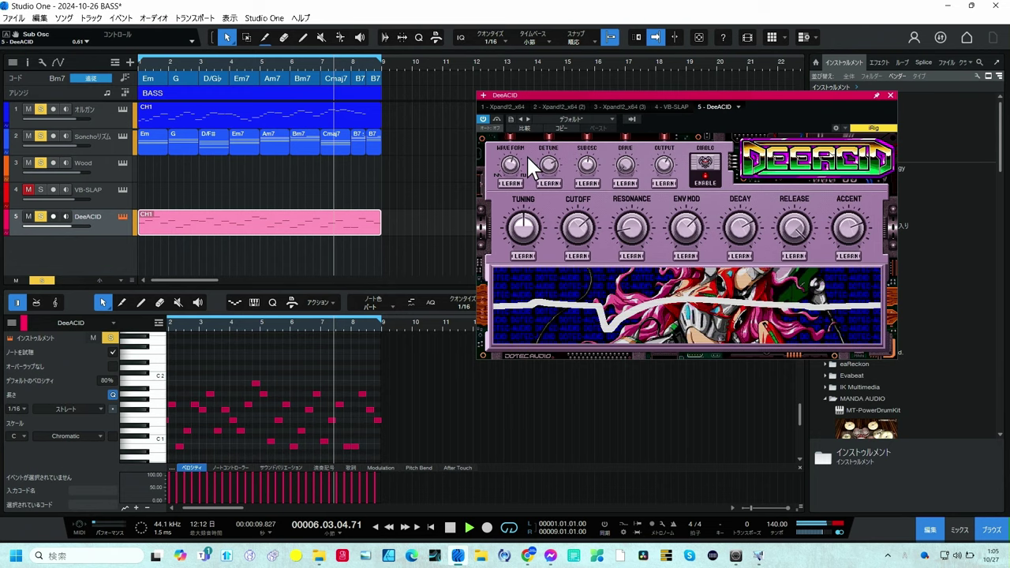
drag(514, 164, 514, 148)
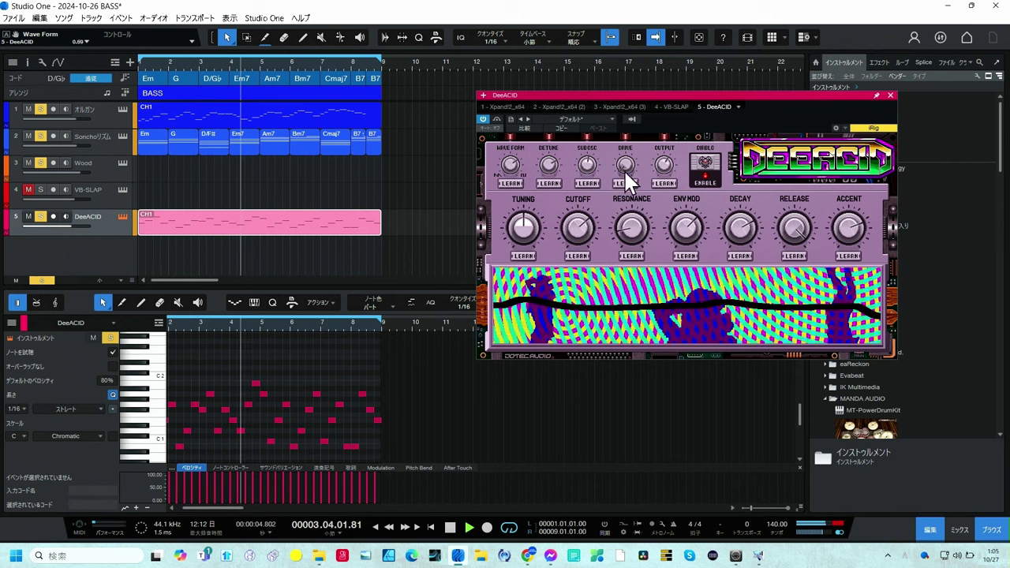
drag(628, 152, 628, 140)
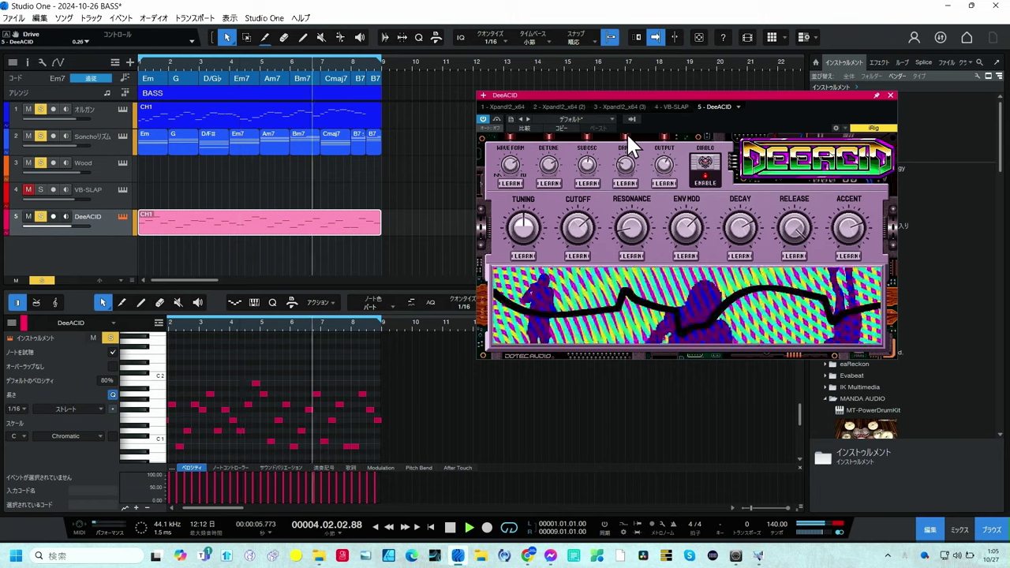
drag(629, 137, 629, 144)
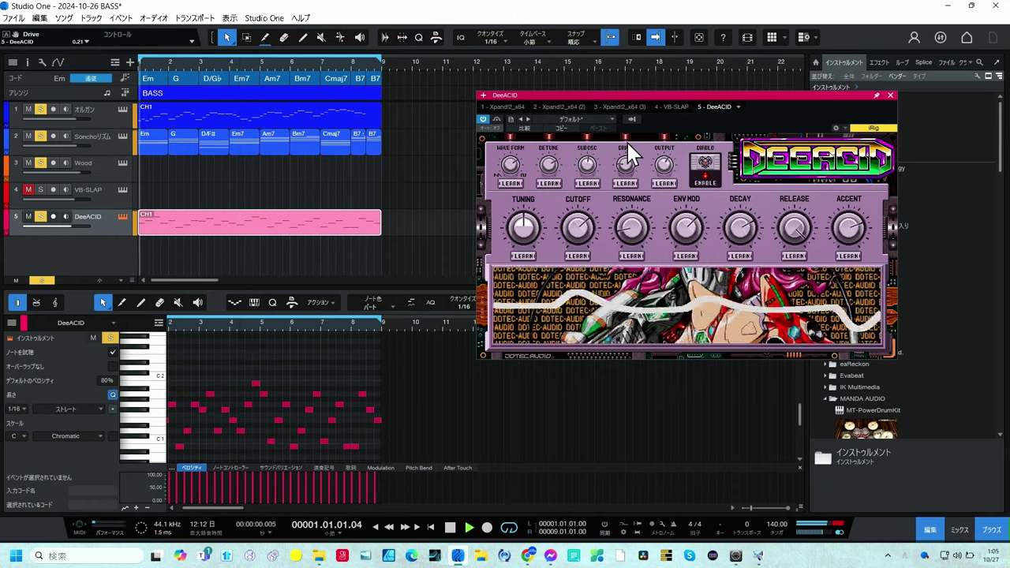
- Raise DeeACID's Resonance and set its Cutoff to 1.00 during playback
click(633, 236)
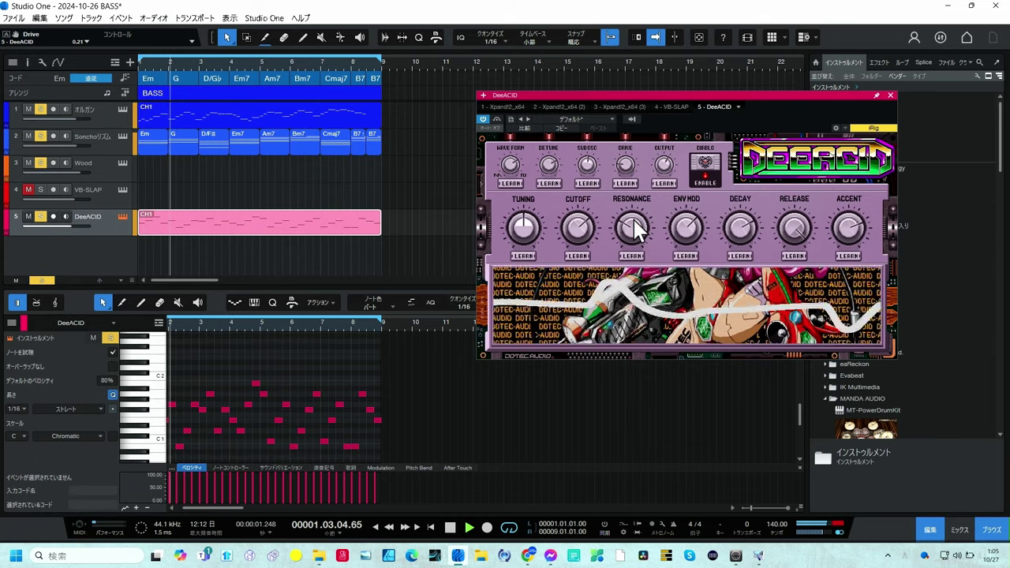
click(578, 225)
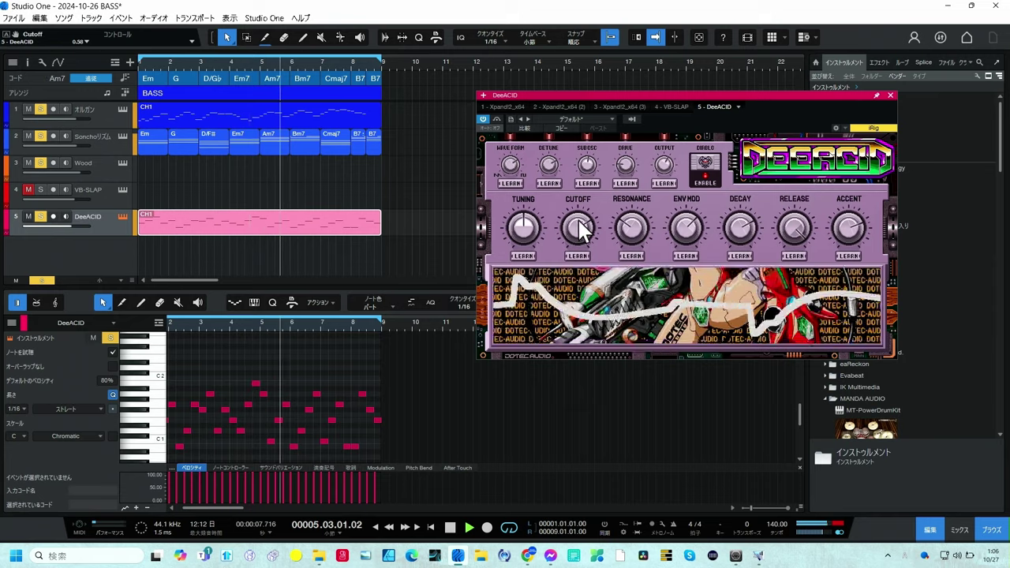
drag(585, 197, 585, 185)
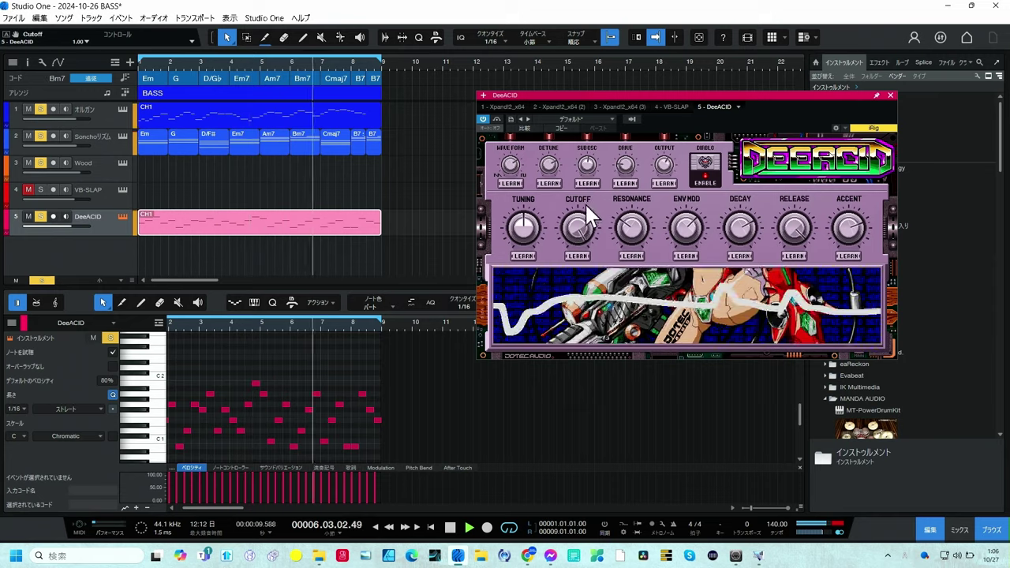